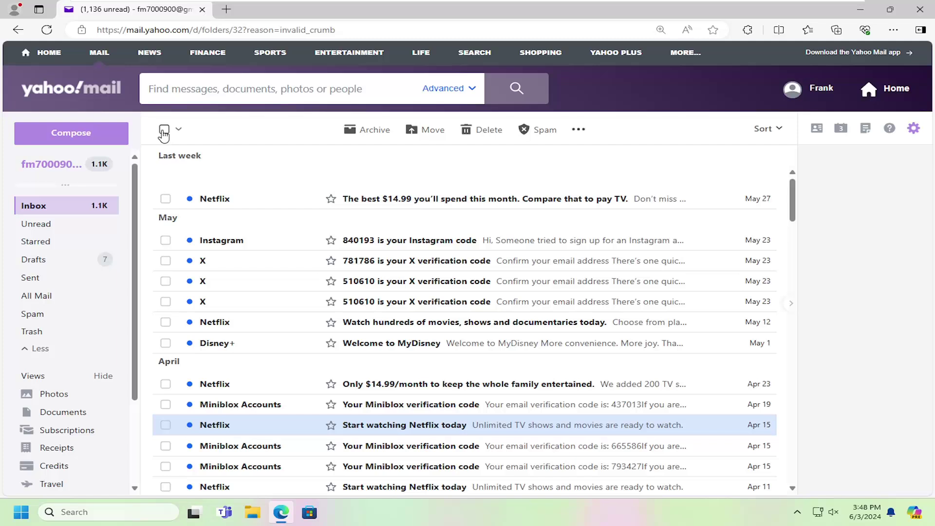
Select the visible inbox conversations, then extend the selection to all 1,235 inbox messages
click(164, 132)
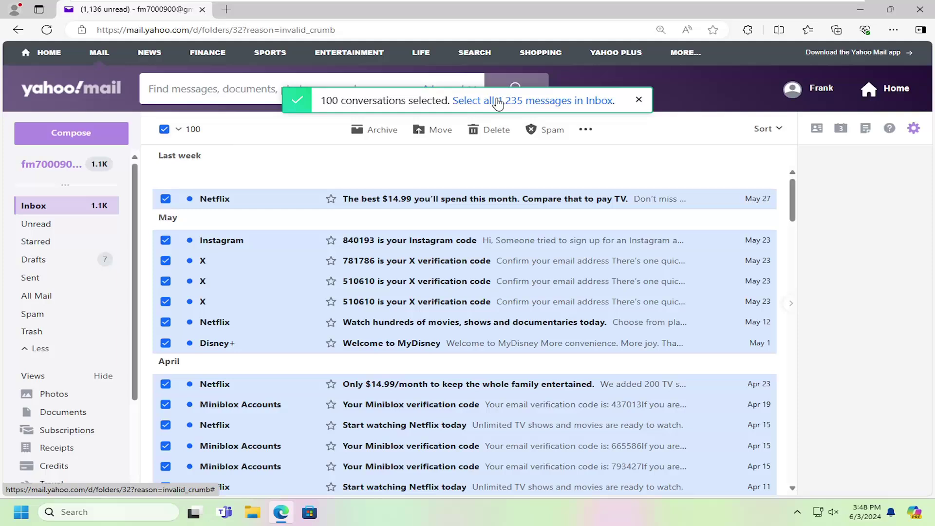
click(521, 103)
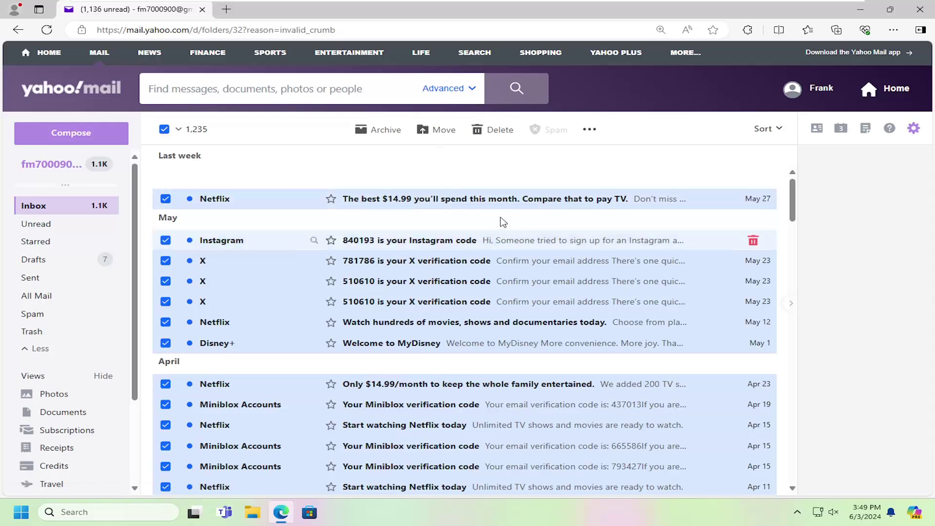
click(497, 130)
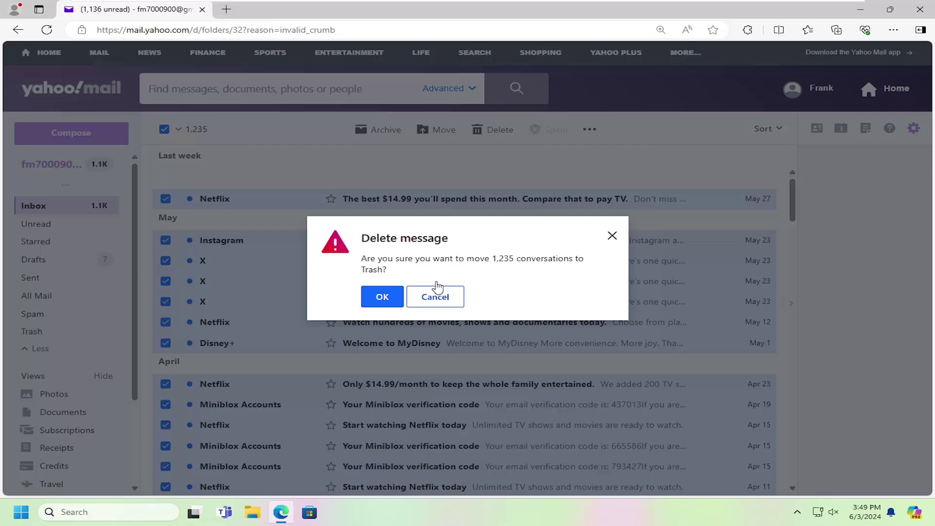
click(436, 296)
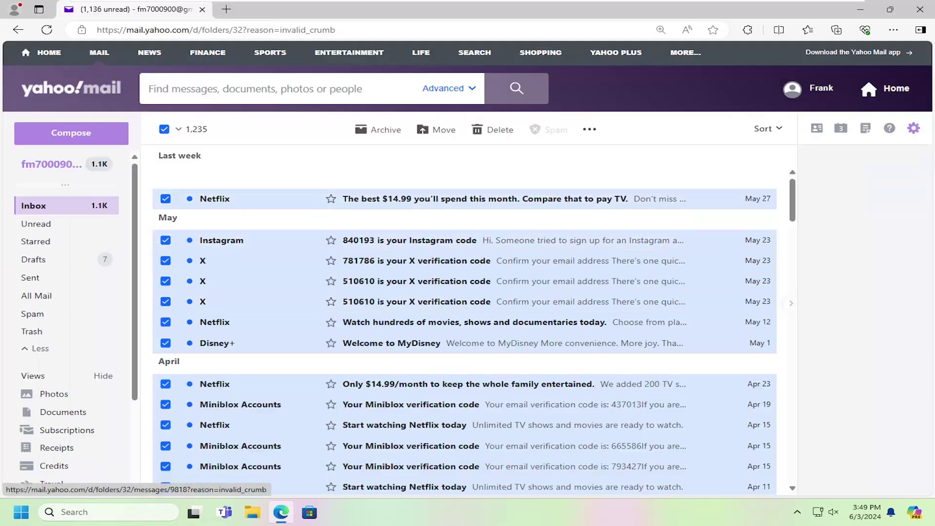